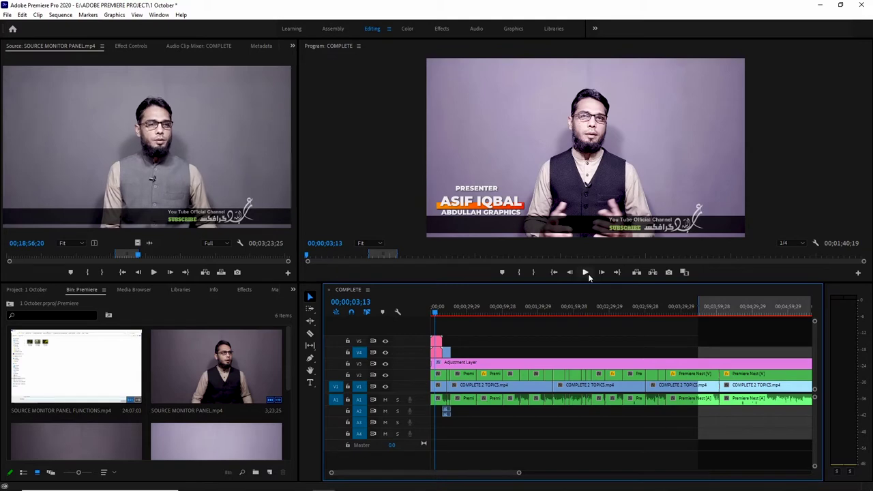
Play the sequence briefly, resume from about 1;17, then park the playhead at 00;01;25;23
left_click(586, 272)
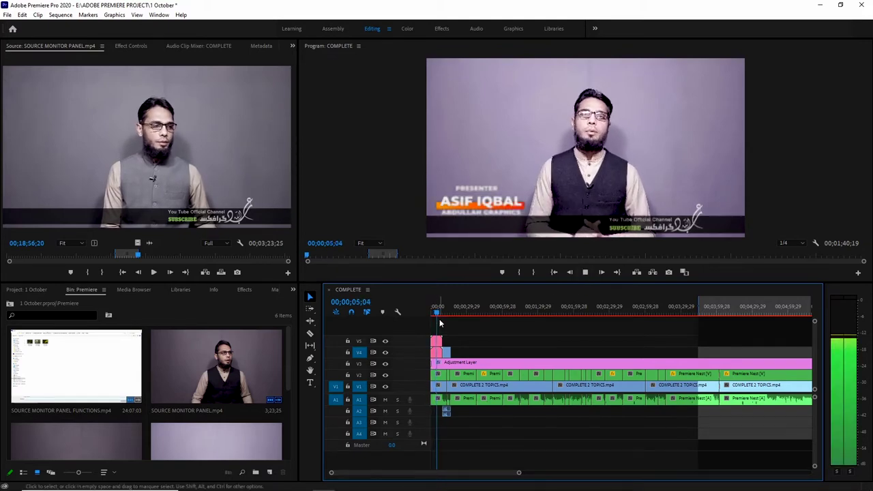
key("space")
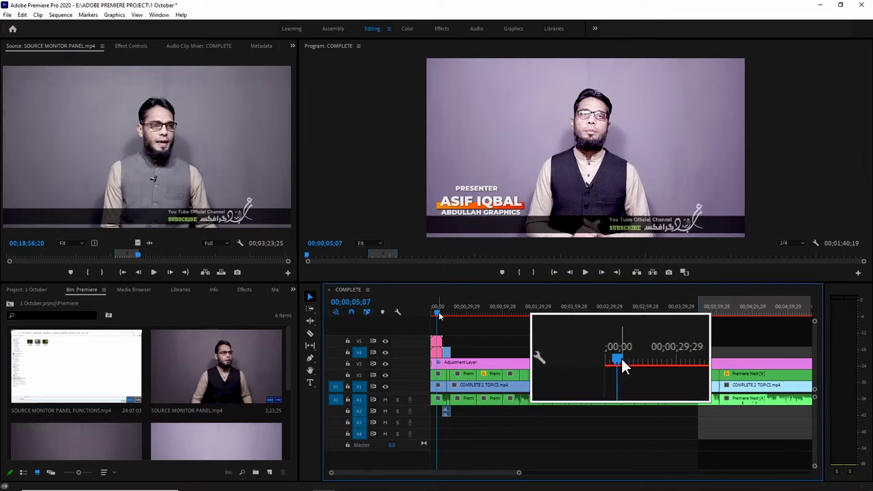
left_click_drag(439, 315, 524, 309)
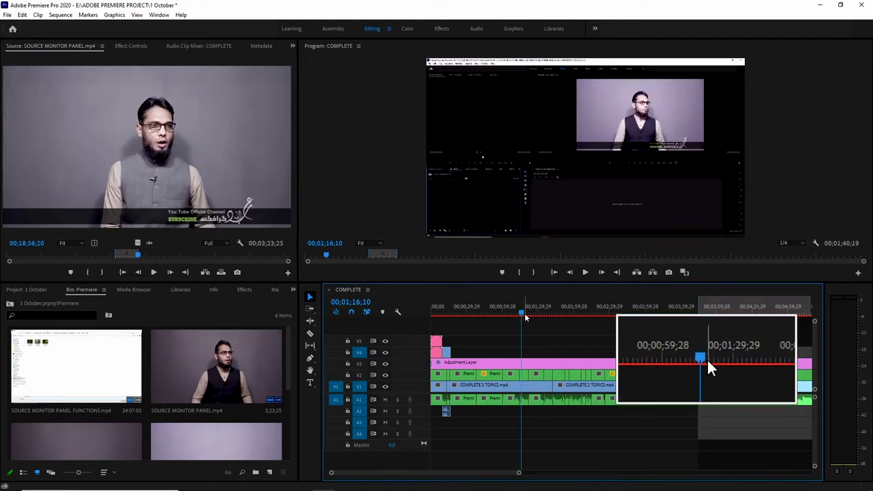
key("space")
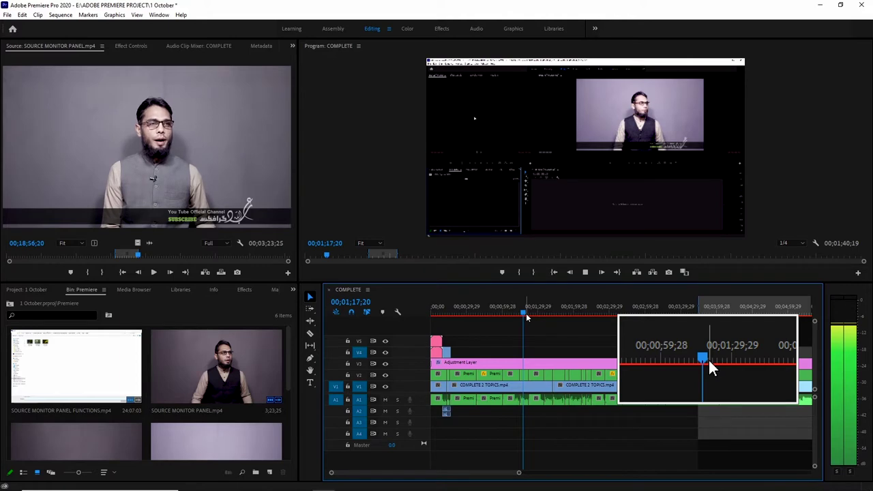
left_click_drag(528, 317, 535, 317)
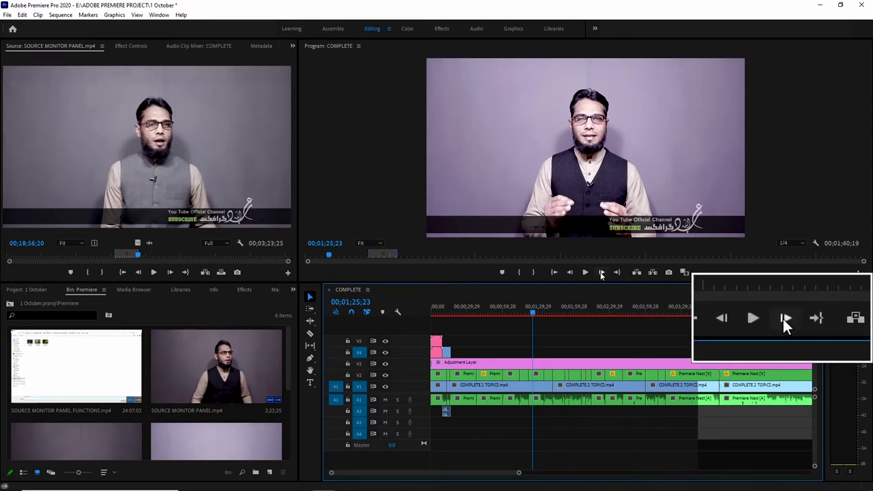
Step the sequence forward six frames from 00;01;25;23
left_click(602, 272)
left_click(602, 273)
left_click(602, 273)
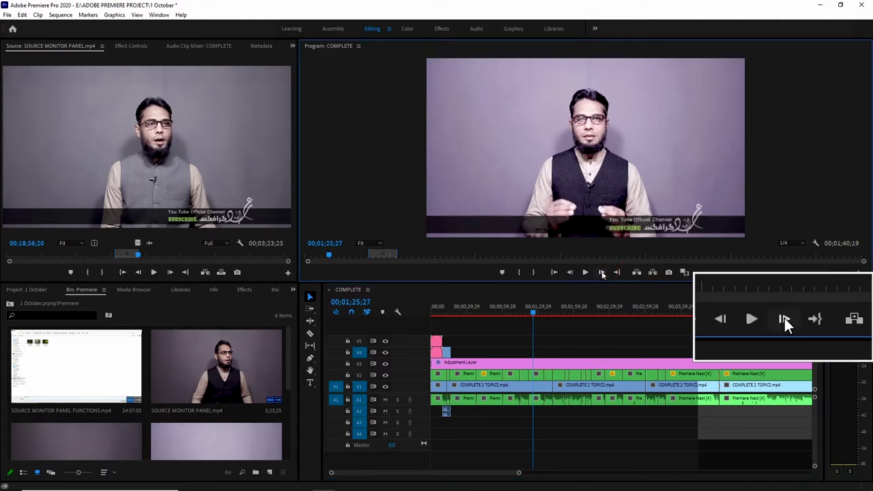
left_click(602, 273)
left_click(602, 272)
left_click(603, 273)
left_click(603, 273)
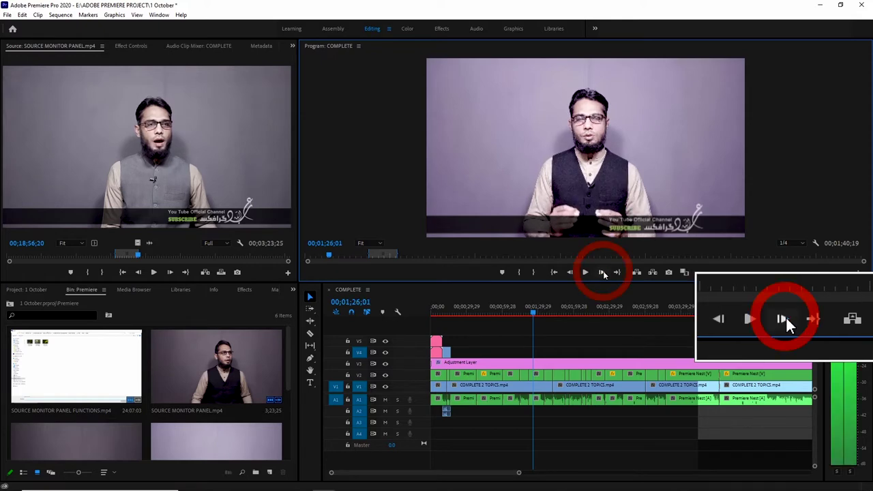
left_click(602, 273)
left_click(603, 273)
left_click(602, 273)
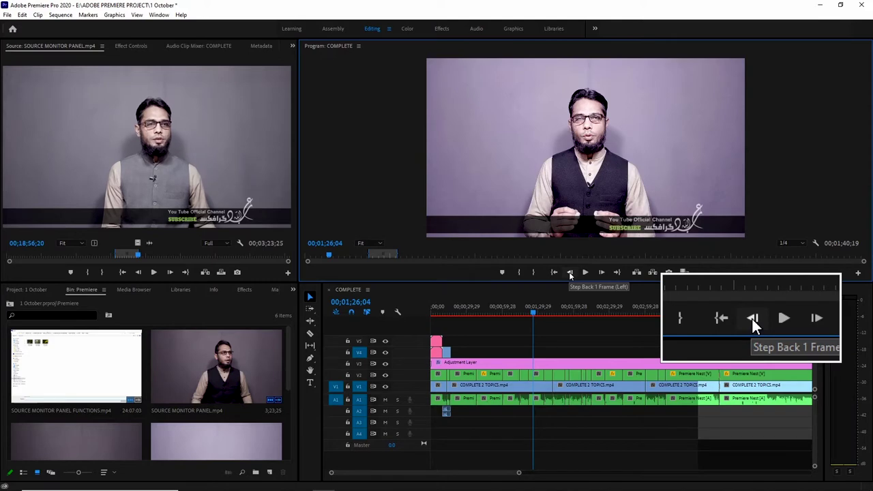
Step back four frames, then park the playhead at 00;01;25;14
left_click(570, 275)
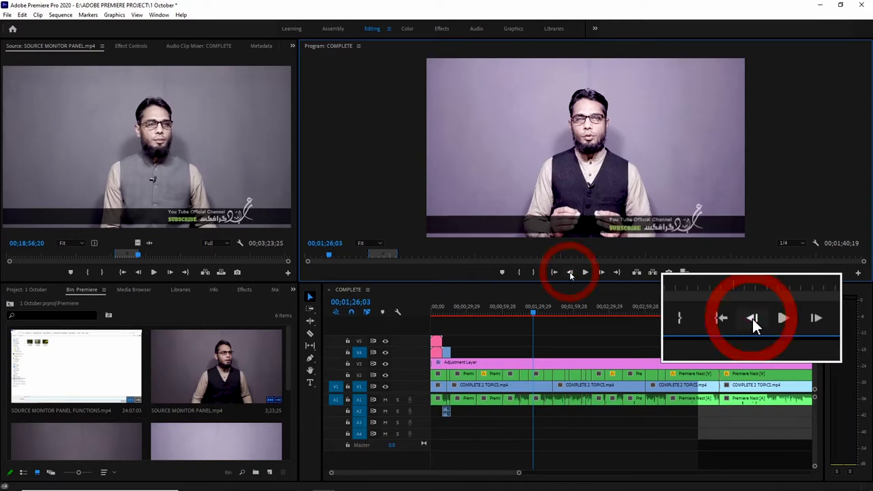
left_click(571, 275)
left_click(570, 275)
left_click(570, 275)
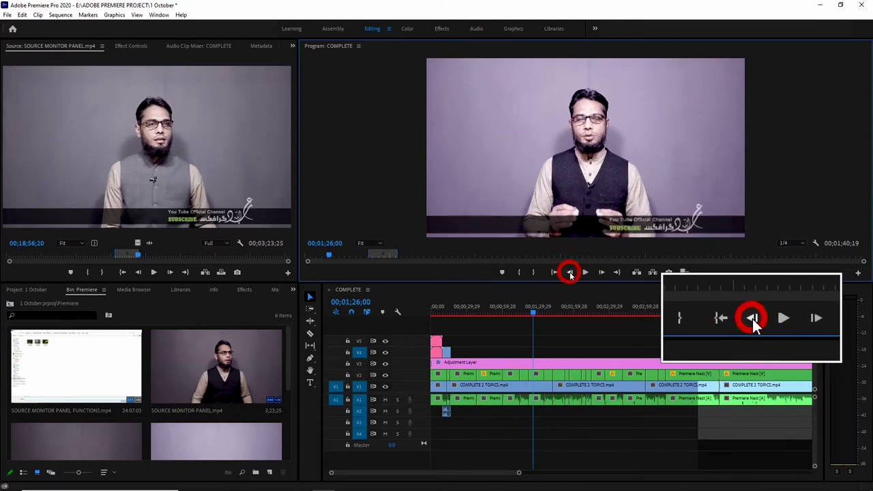
left_click(570, 275)
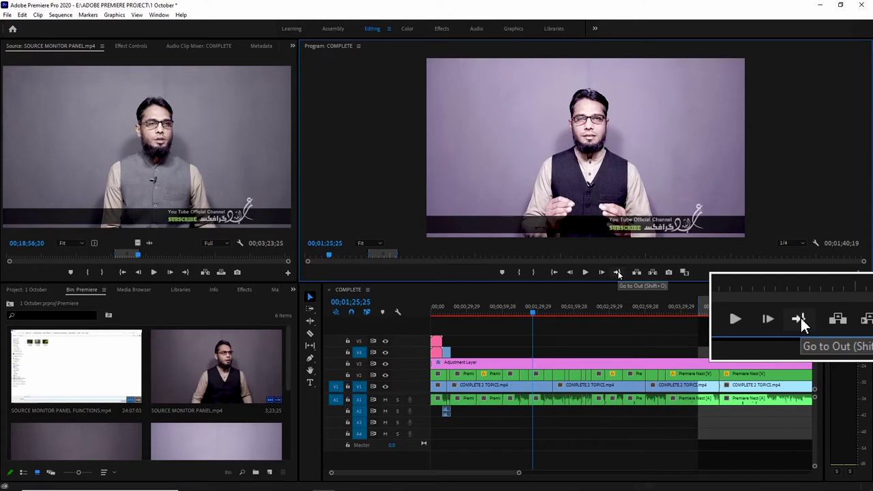
left_click(533, 313)
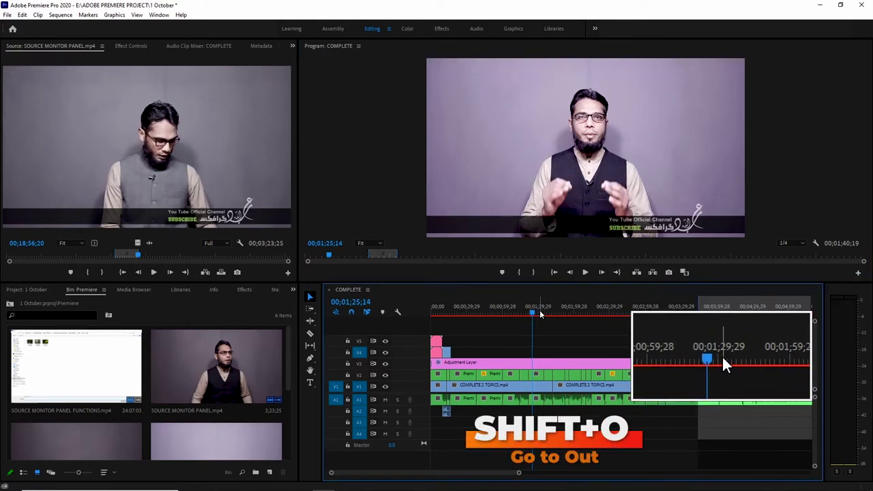
Set the In point at 00;01;25;14 and the Out point at 00;02;01;24
key("i")
left_click(576, 314)
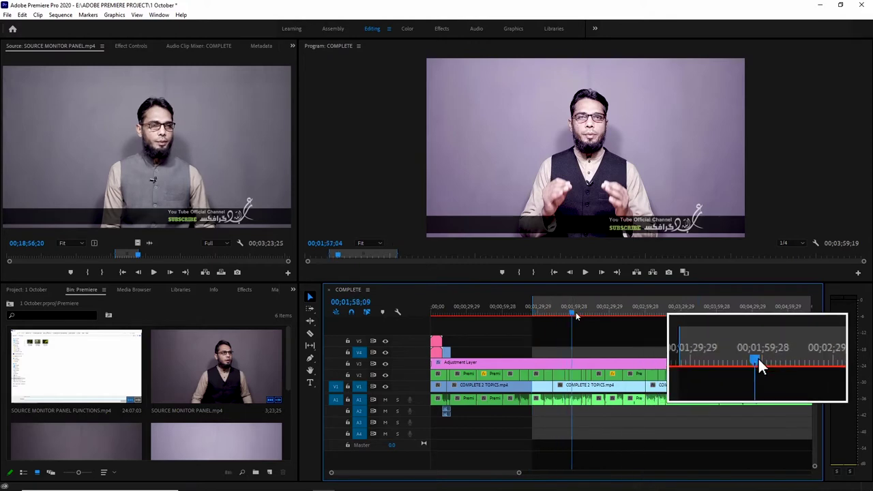
key("o")
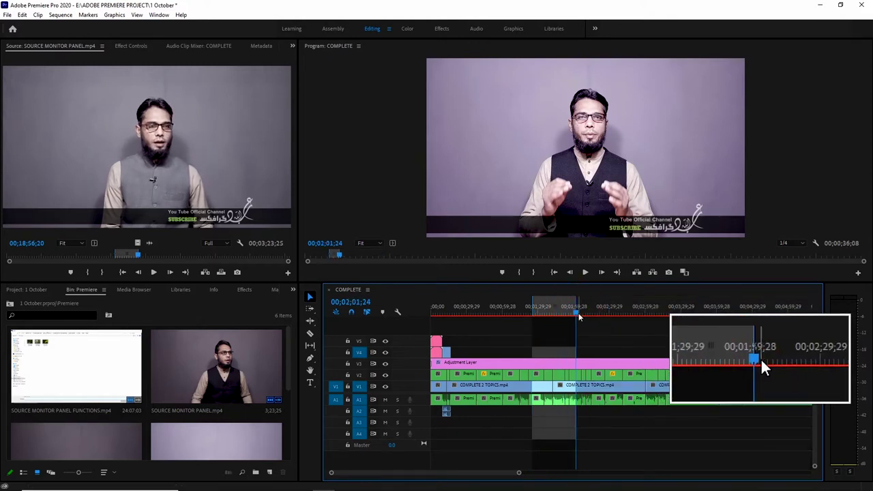
Scrub within the marked range, then test Go to In and Go to Out
left_click_drag(578, 315, 537, 313)
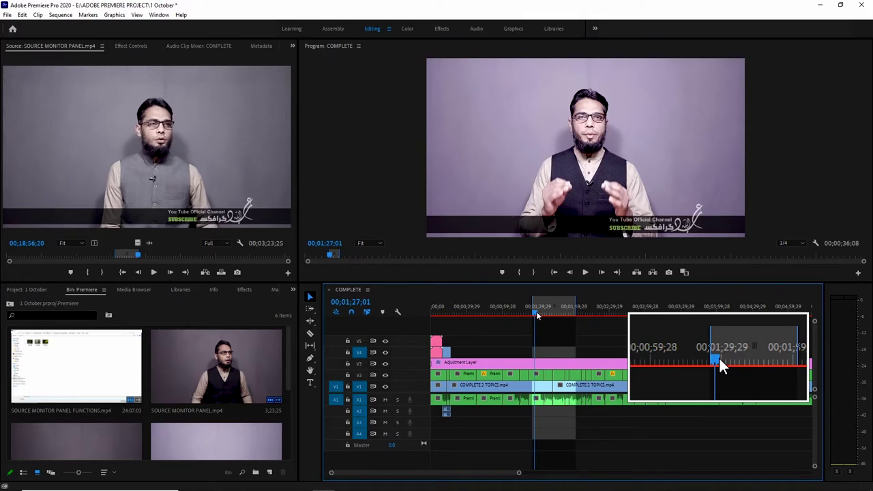
left_click_drag(537, 314, 559, 314)
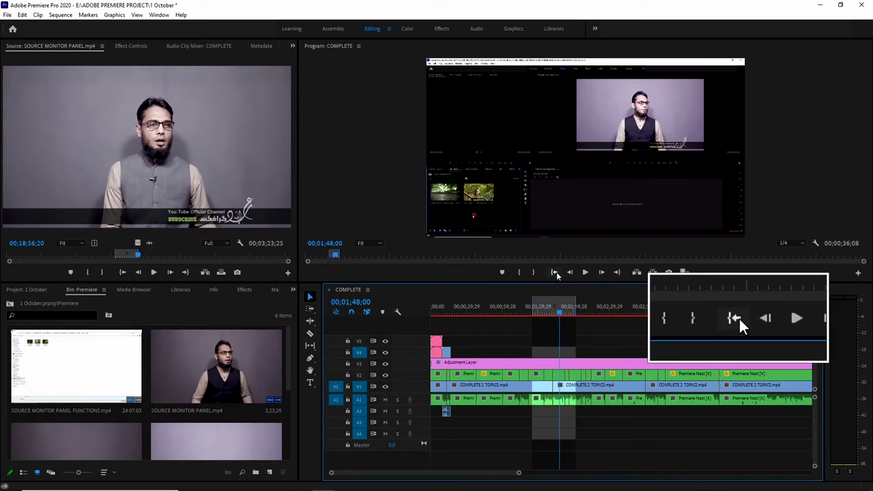
left_click(556, 275)
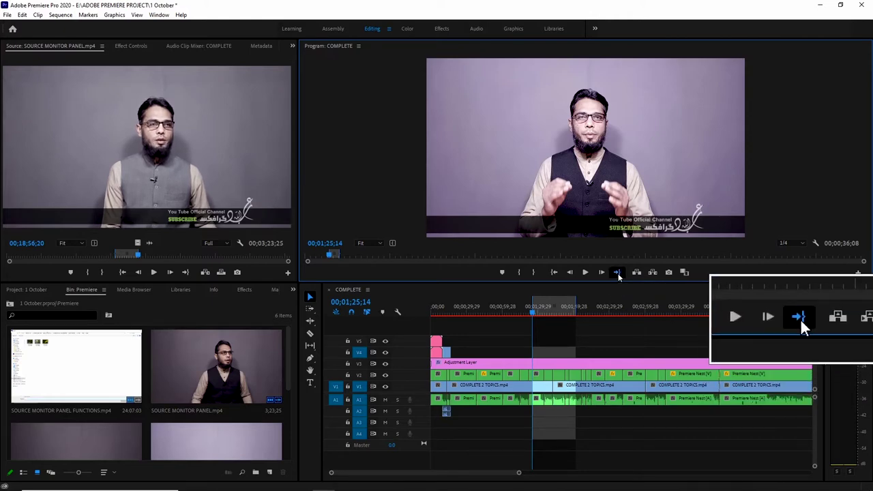
left_click(619, 274)
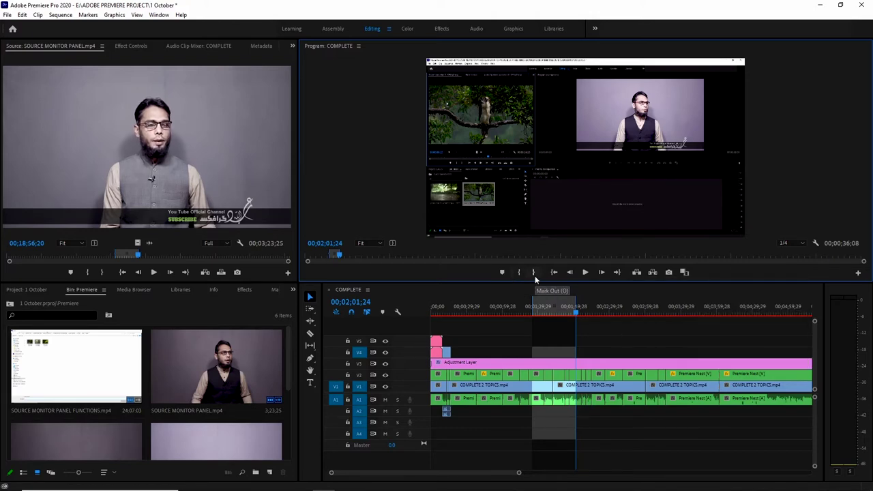
left_click(578, 309)
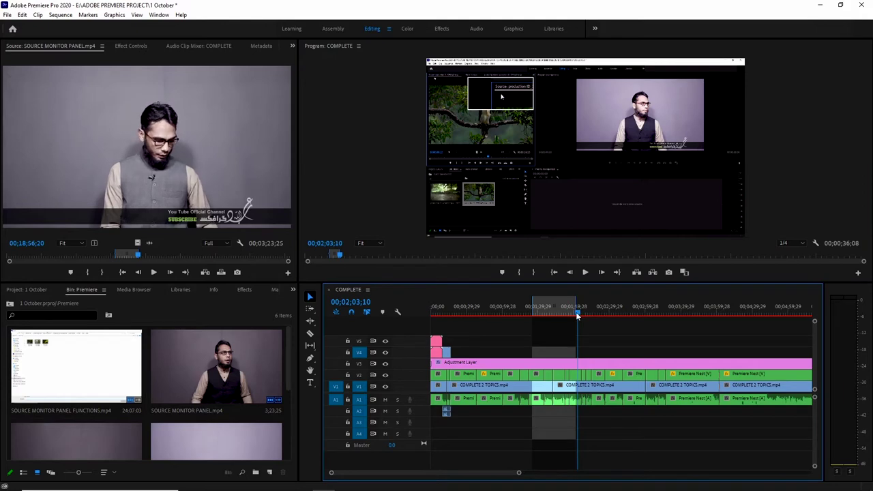
Zoom the timeline to show every clip, select them all, and mark them as In/Out (00;12;57;27)
key("backslash")
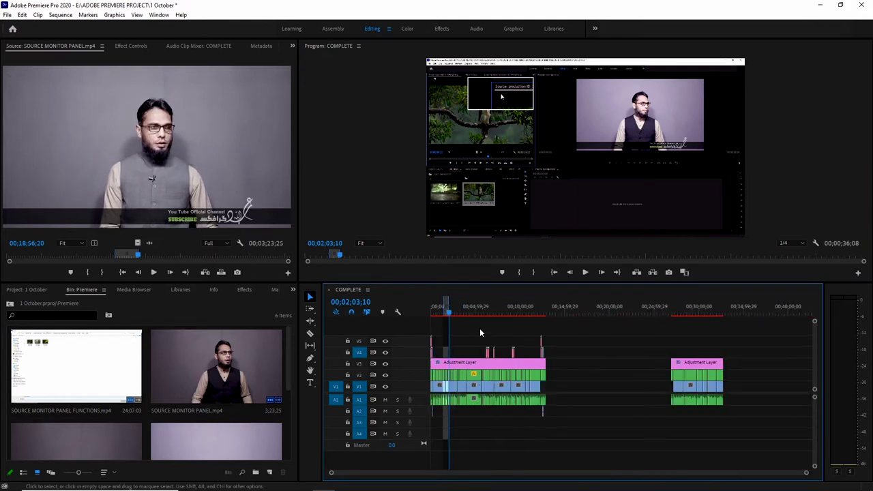
key("equal")
key("equal")
key("minus")
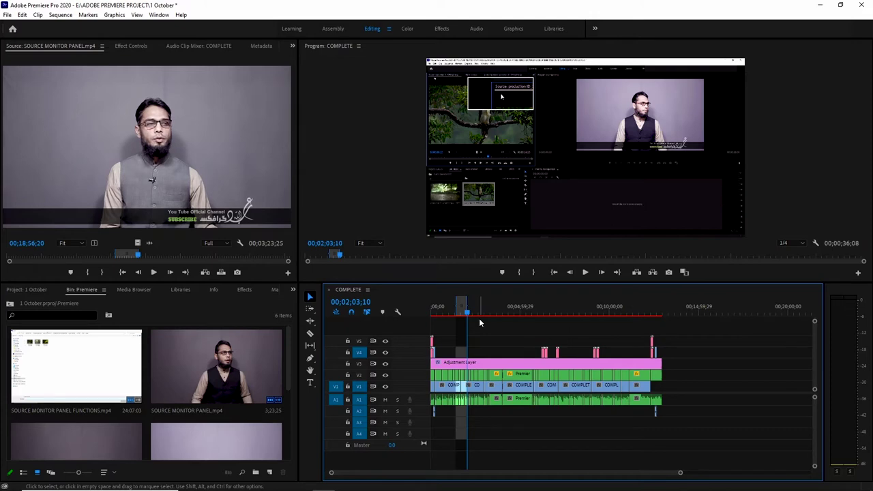
key("equal")
key("equal")
key("equal")
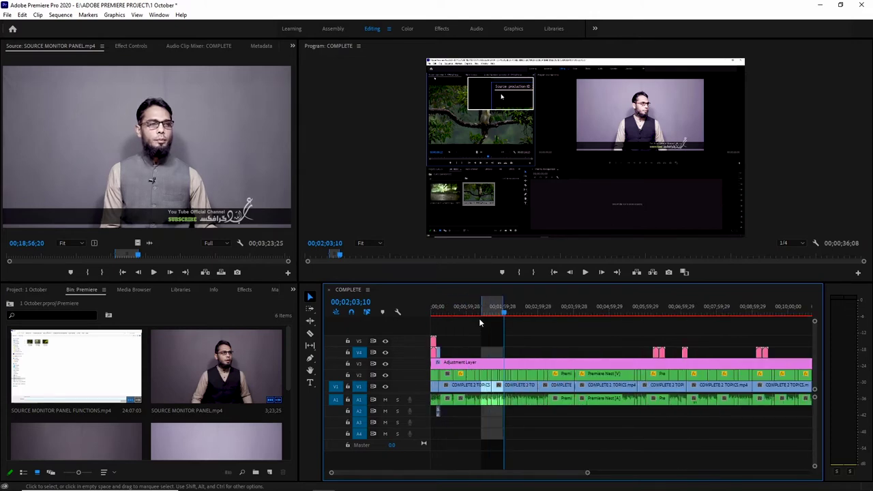
key("equal")
key("equal")
key("equal")
key("equal")
key("equal")
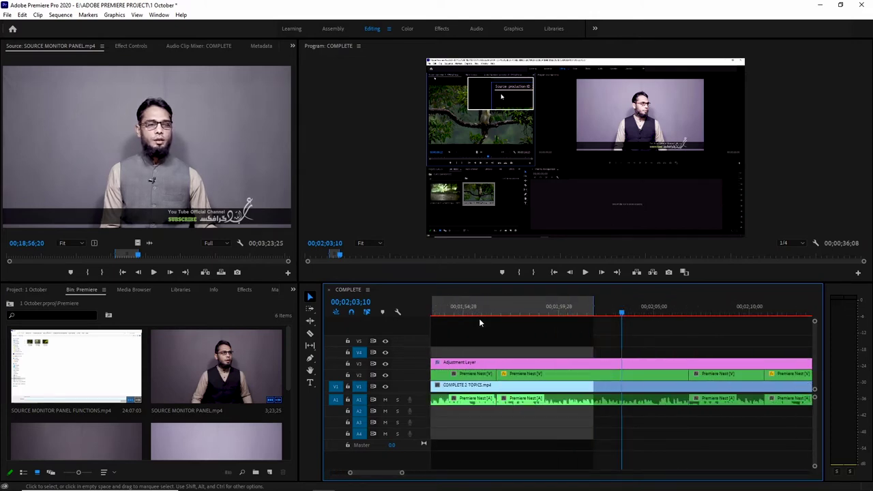
key("minus")
key("minus")
key("minus")
key("minus")
key("minus")
key("minus")
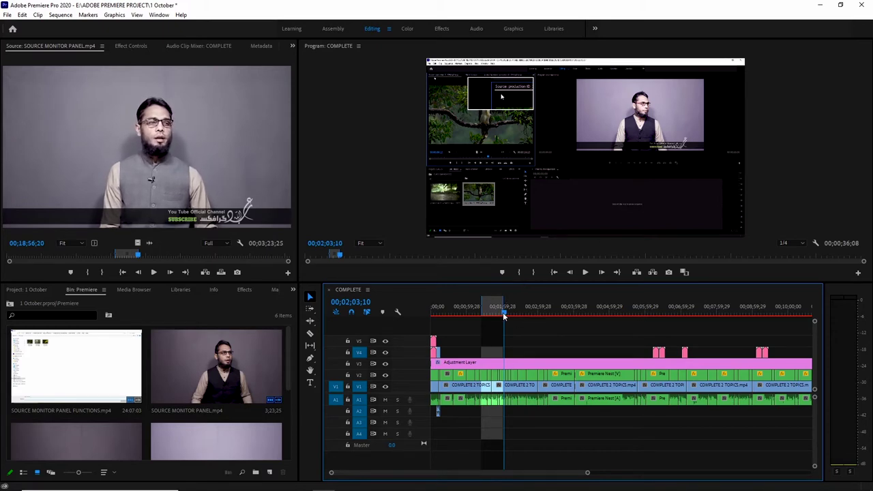
key("minus")
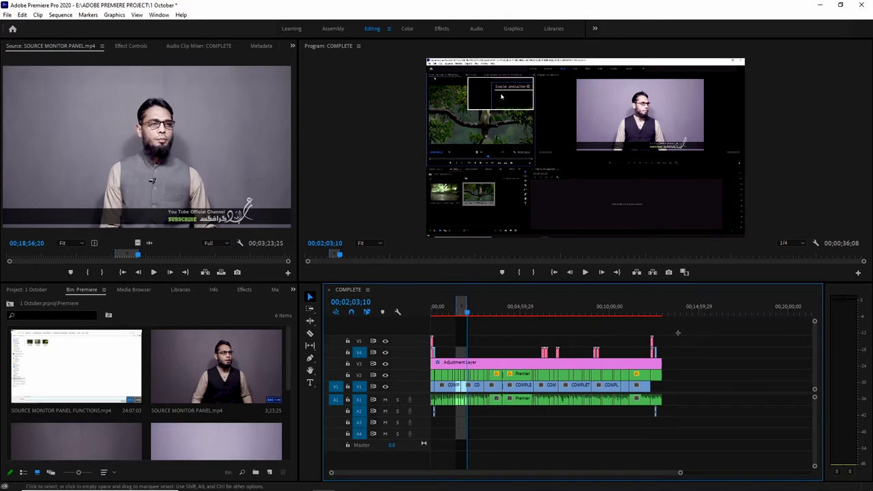
left_click_drag(678, 333, 377, 427)
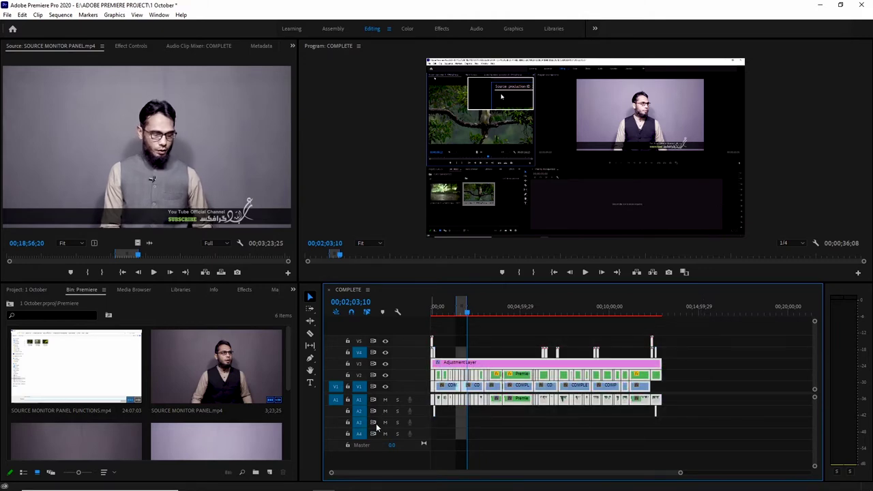
key("slash")
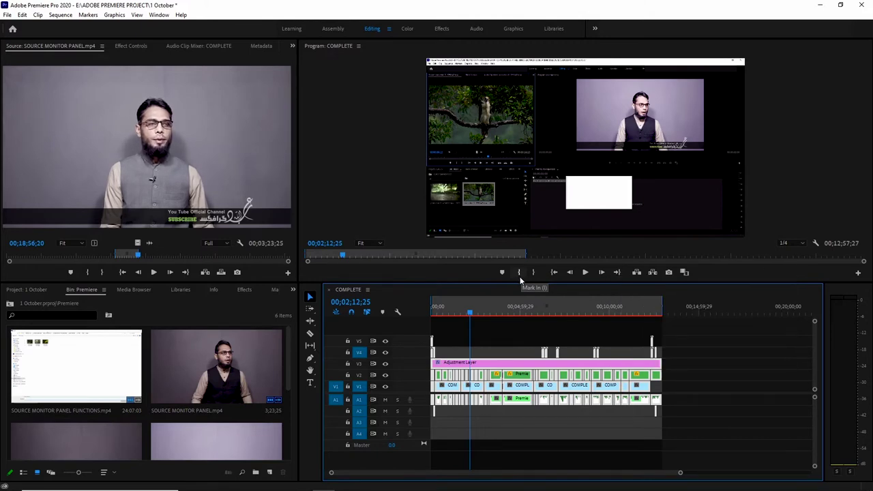
Set In at 00;02;12;25 and Out at 00;02;58;19, then bring up Export Frame
left_click(520, 273)
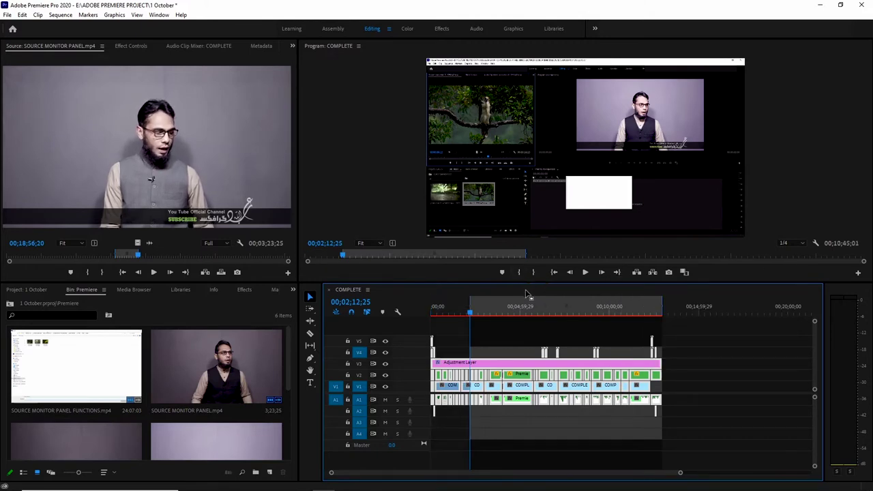
left_click(478, 314)
left_click_drag(481, 315, 486, 317)
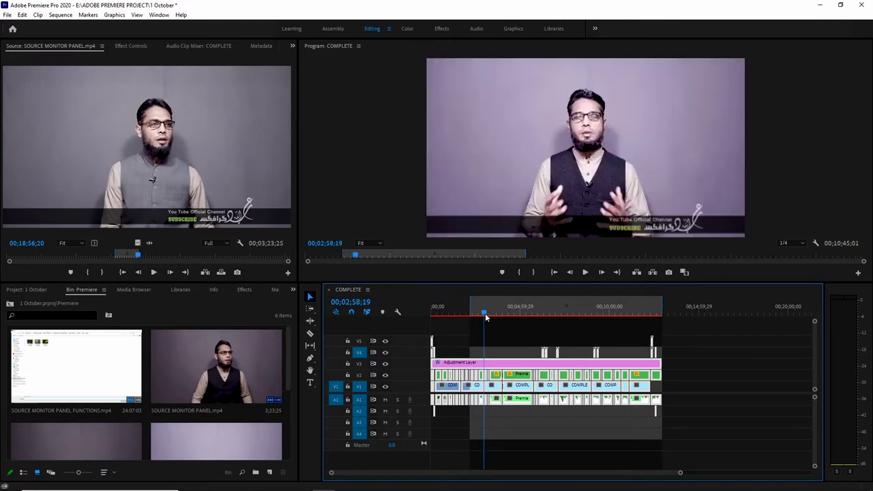
left_click(484, 313)
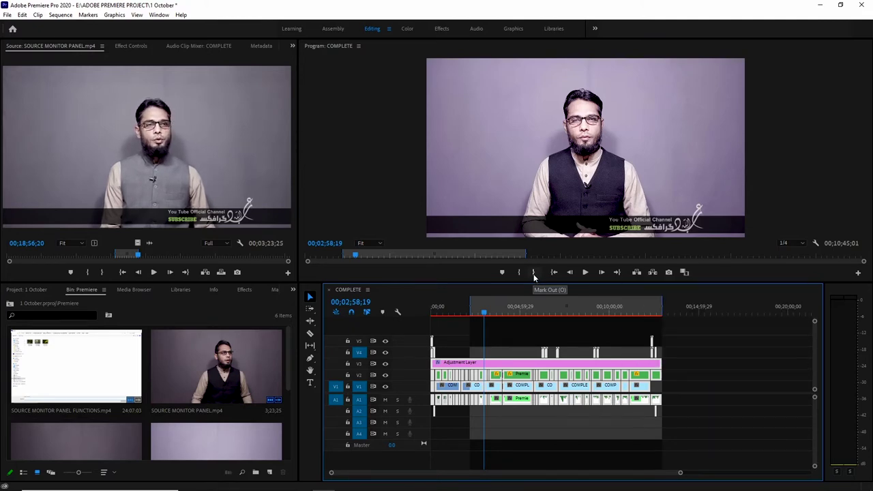
key("o")
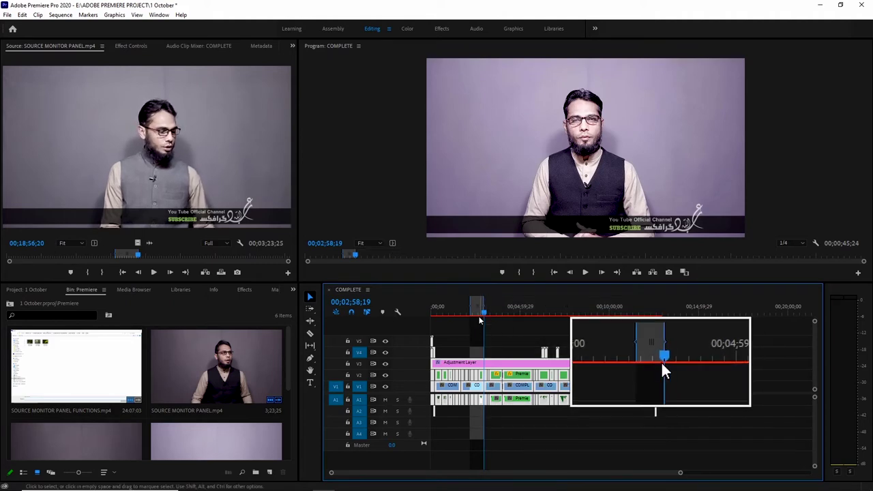
left_click_drag(477, 315, 472, 317)
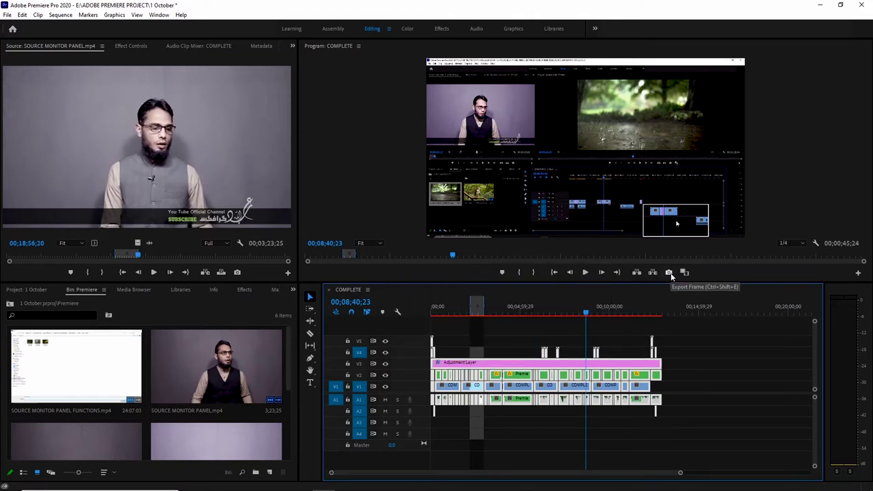
left_click(669, 273)
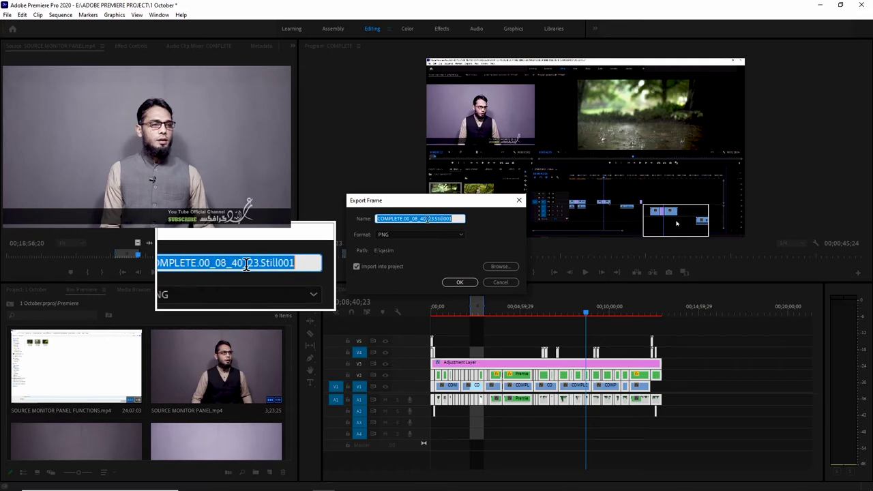
type("PIC")
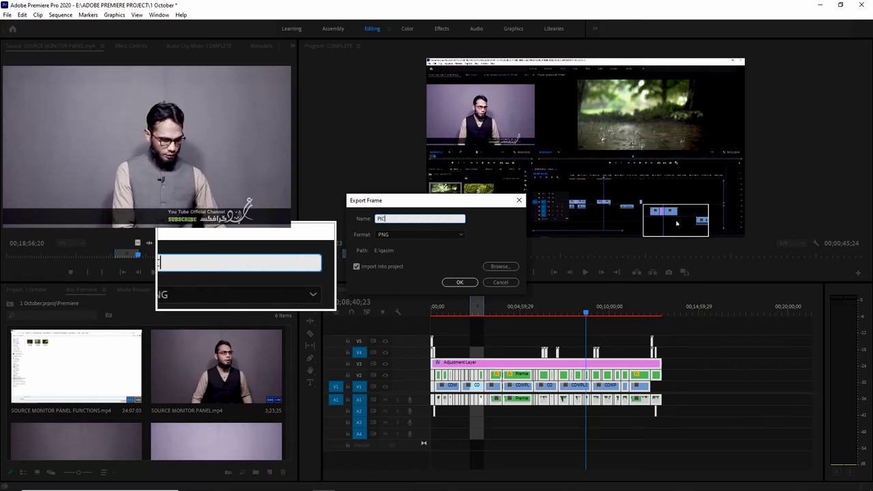
left_click(406, 234)
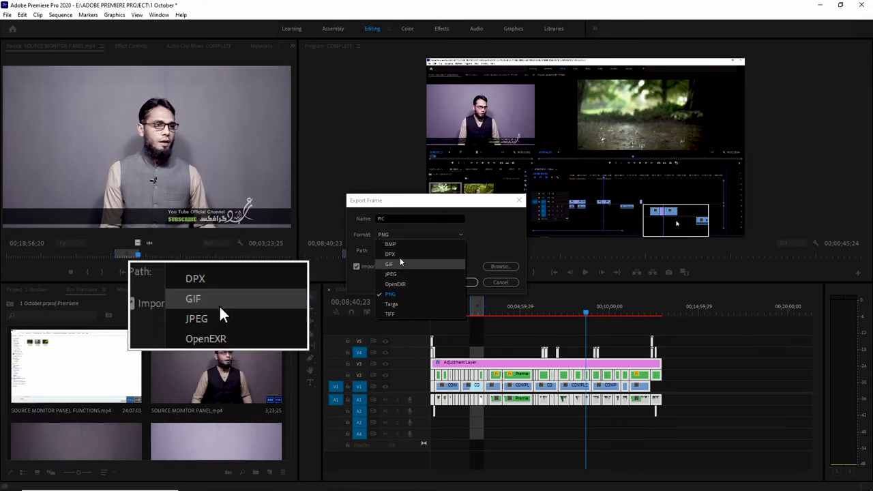
left_click(401, 296)
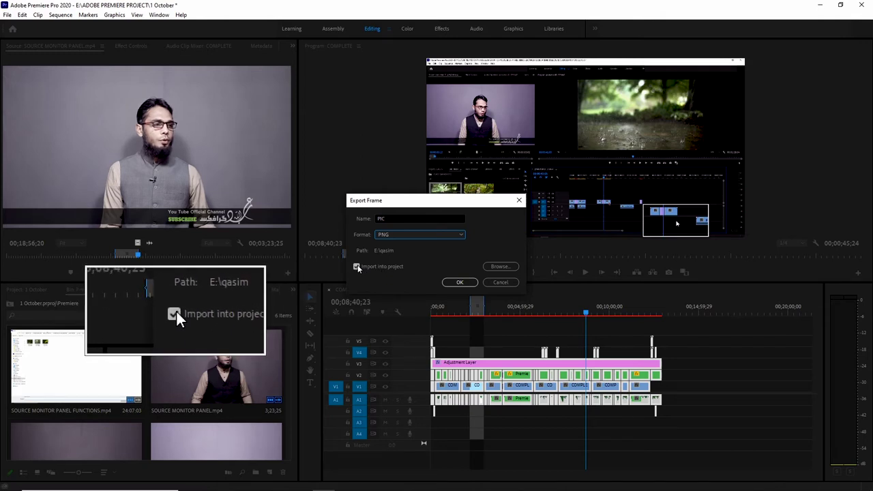
left_click(358, 268)
left_click(358, 267)
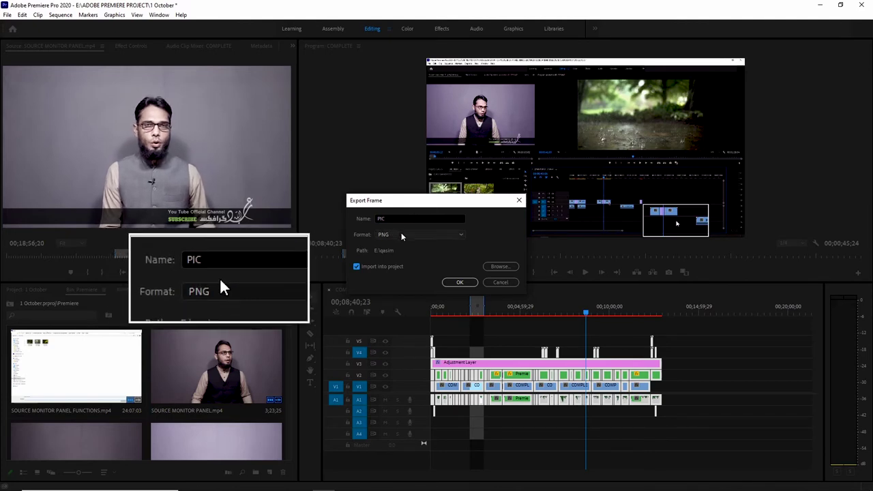
left_click(503, 268)
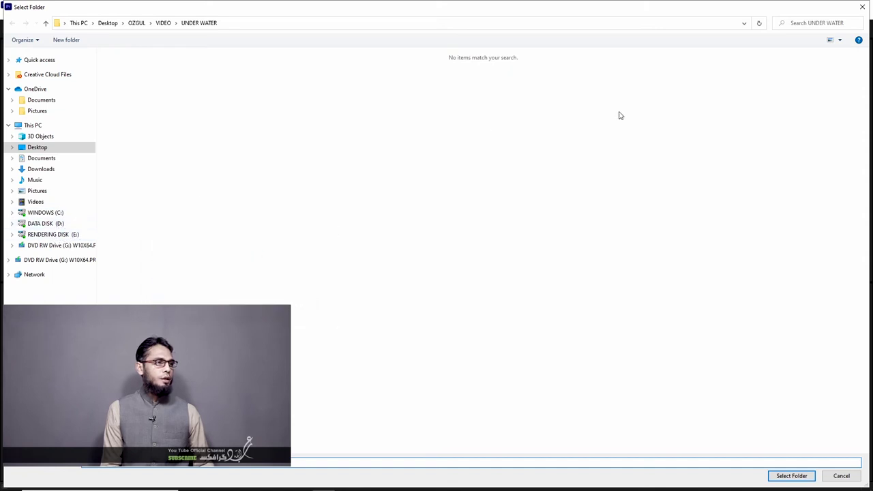
left_click(841, 476)
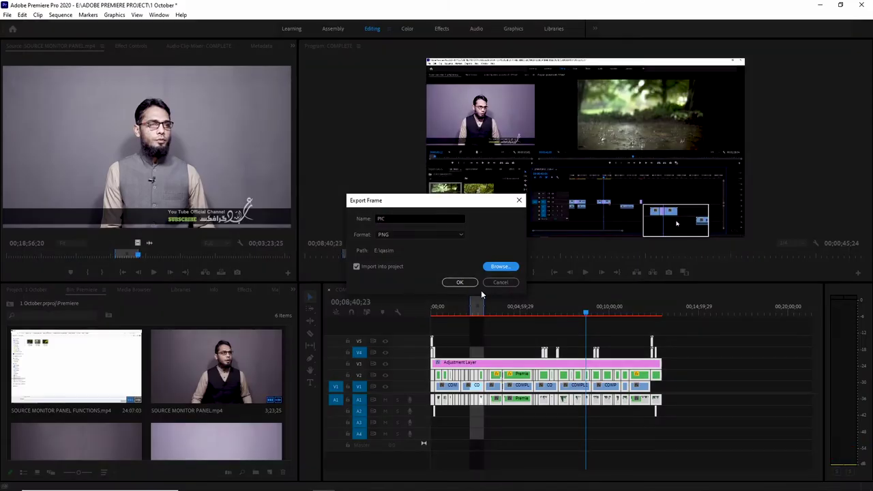
left_click(501, 283)
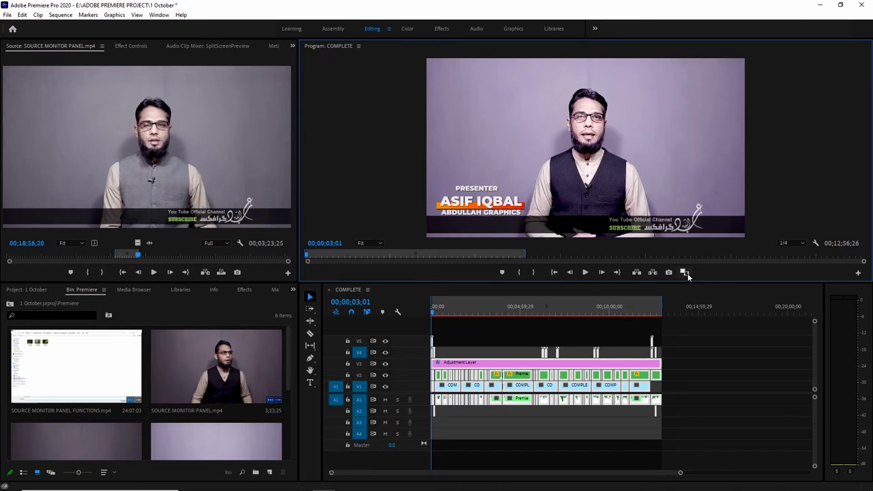
Turn on Comparison View, try Vertical Split and Horizontal Split, then settle on Side by Side
left_click(685, 272)
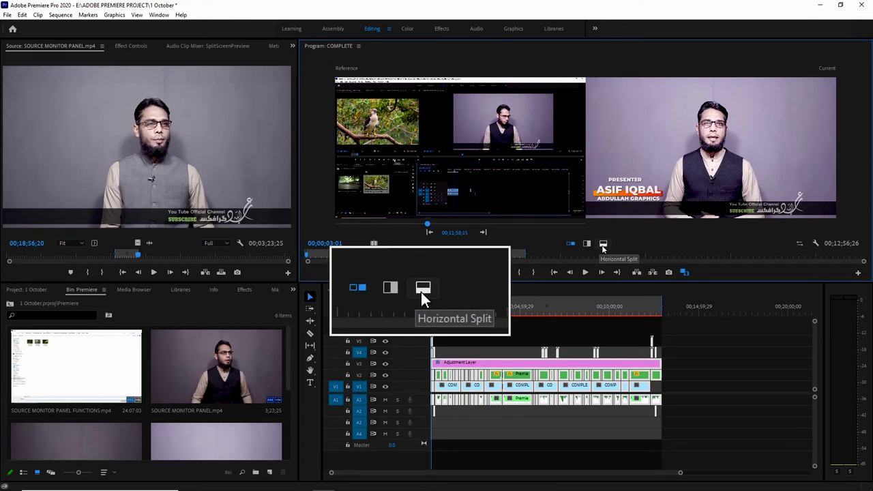
left_click(588, 245)
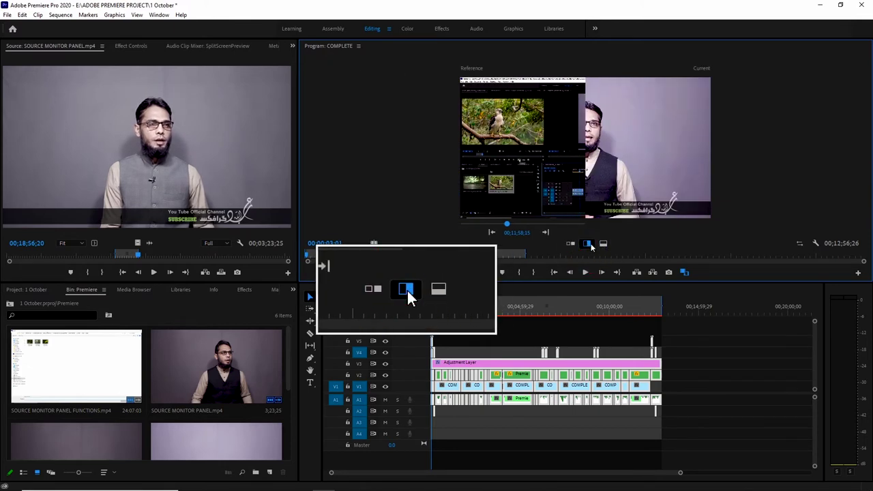
left_click(603, 244)
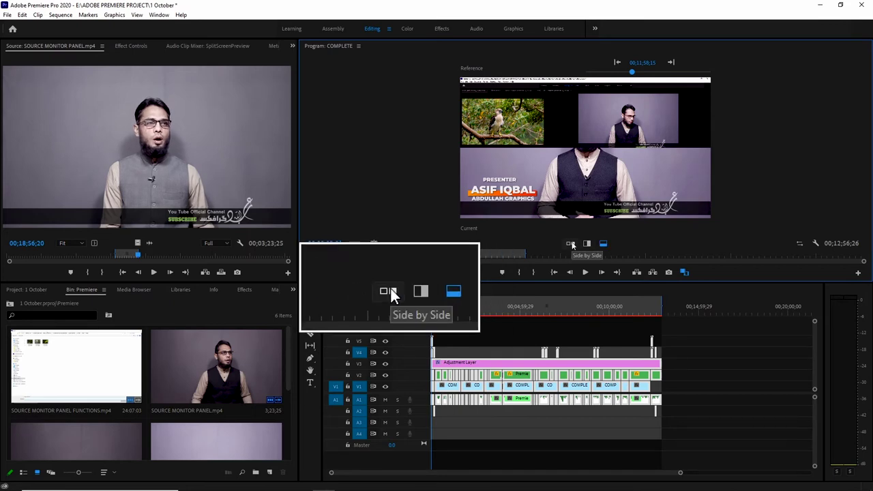
left_click(572, 244)
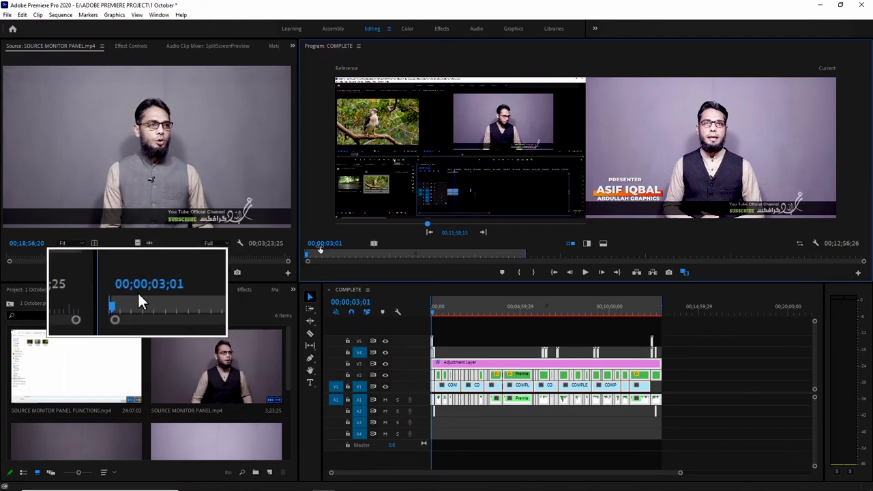
Scrub the playhead between about 00;02;26 and 00;04;19, then switch Comparison View off
left_click(473, 315)
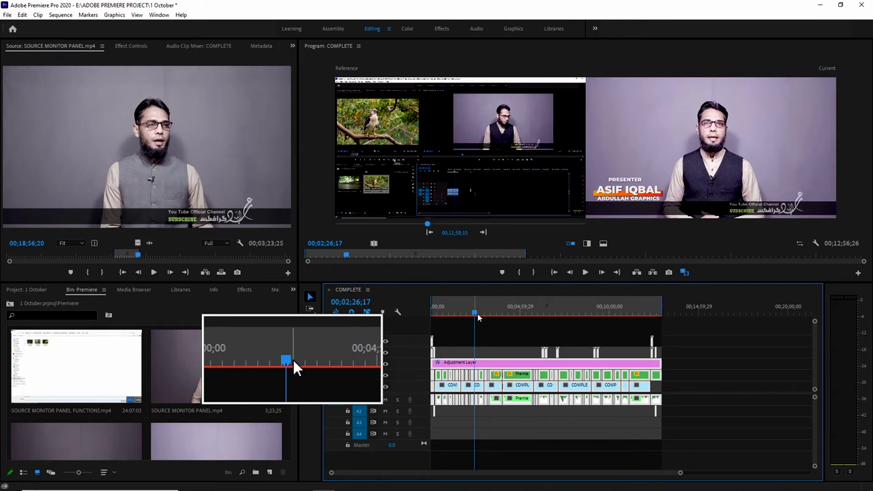
left_click(477, 315)
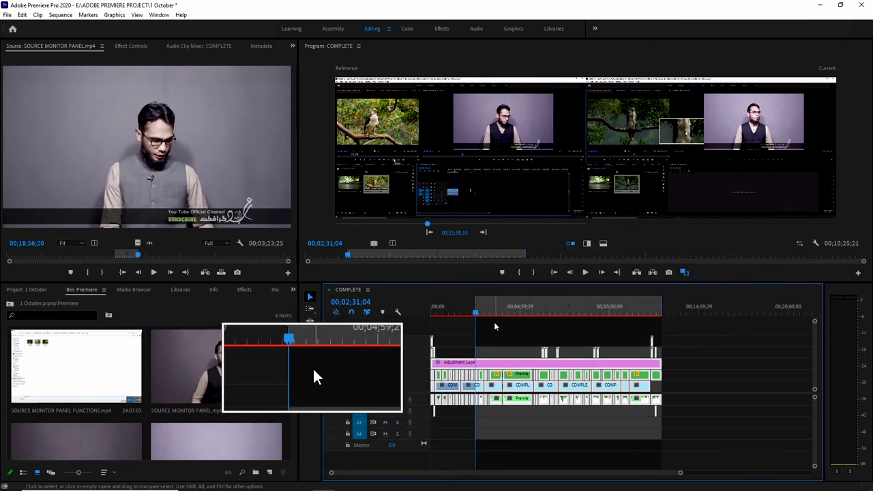
mouse_move(479, 317)
left_mouse_down()
mouse_move(507, 316)
mouse_move(494, 319)
left_mouse_up()
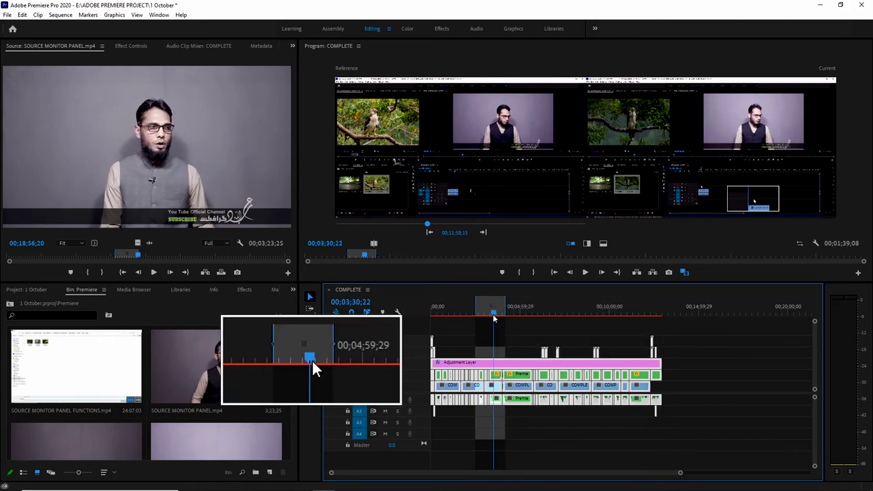
left_click_drag(494, 318, 490, 316)
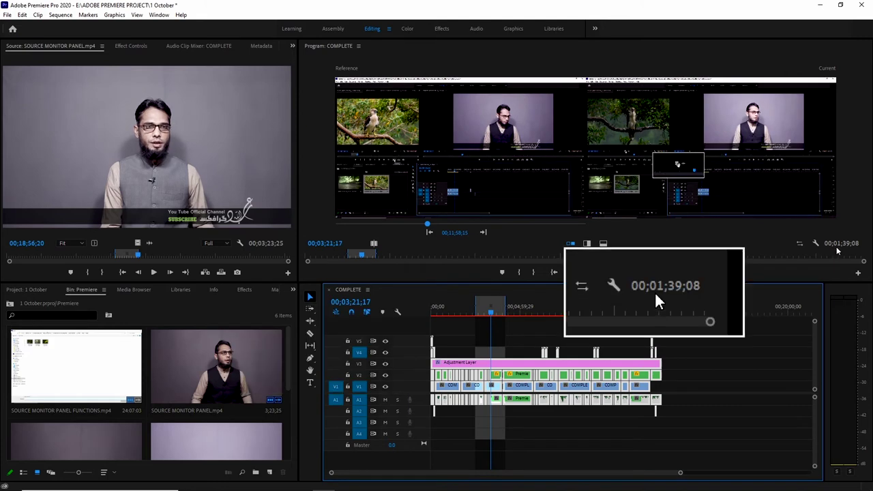
left_click_drag(493, 313, 510, 315)
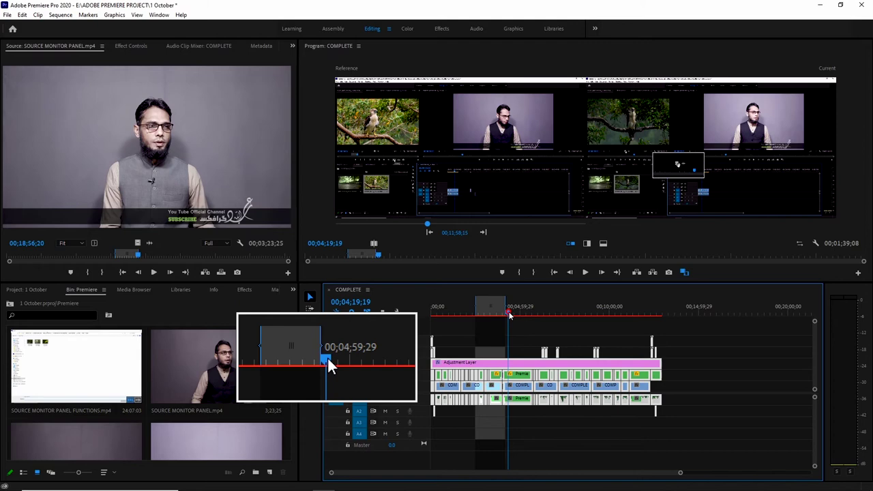
left_click_drag(507, 314, 593, 314)
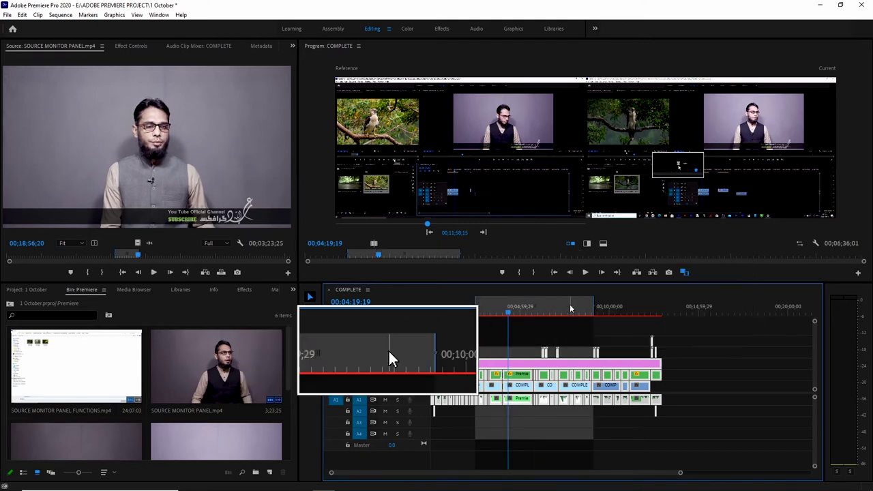
left_click(507, 314)
mouse_move(507, 315)
left_mouse_down()
mouse_move(496, 315)
mouse_move(526, 315)
left_mouse_up()
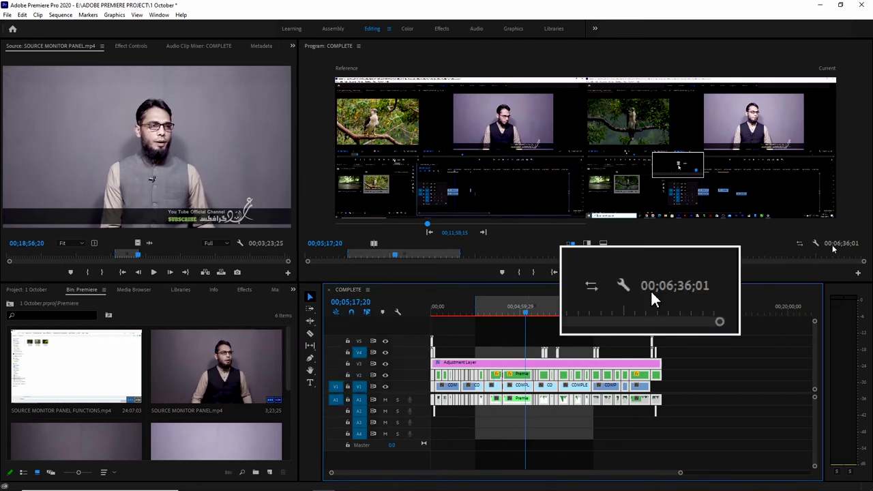
left_click(685, 272)
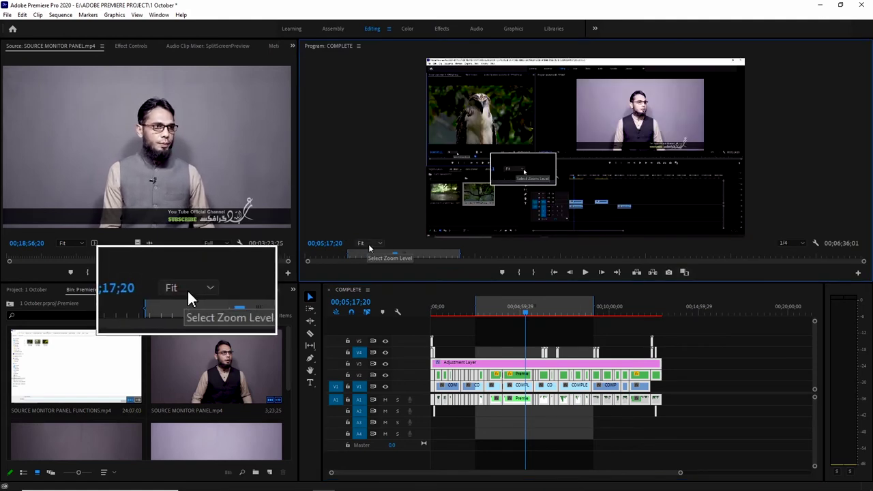
Set the Program monitor zoom to 100%, then 400%, back to Fit, and show the playback resolution list
left_click(369, 246)
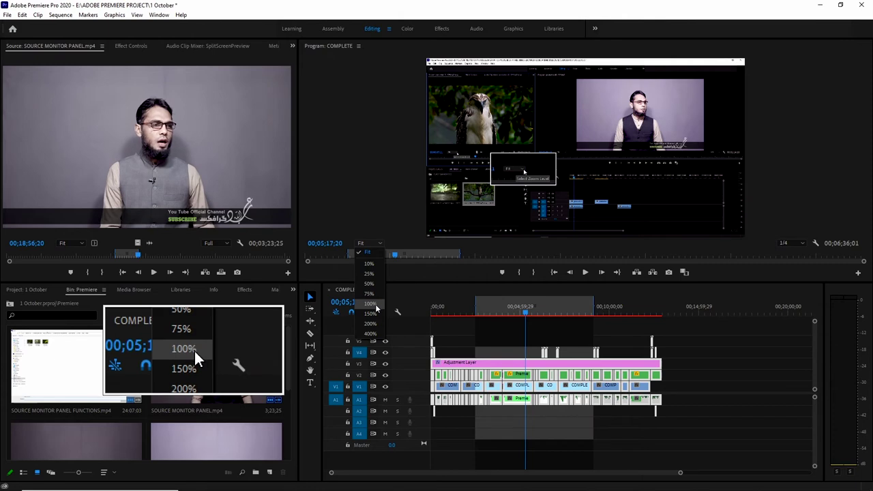
left_click(370, 303)
left_click(369, 243)
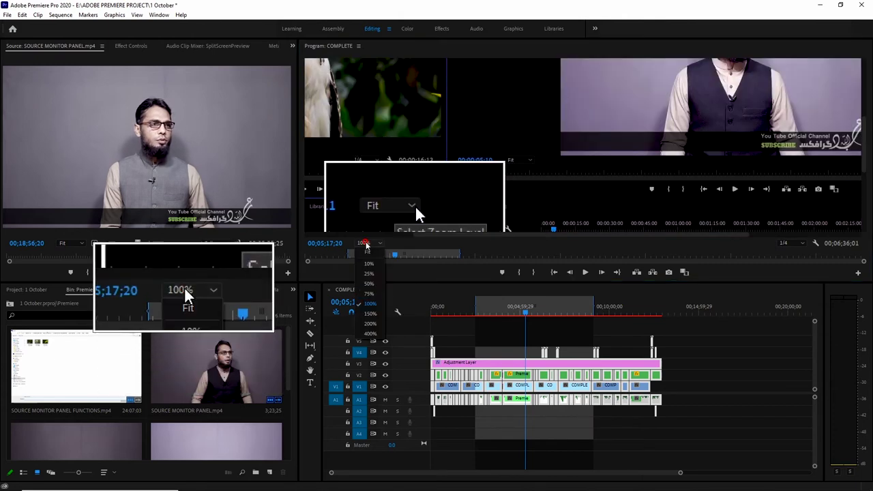
left_click(371, 333)
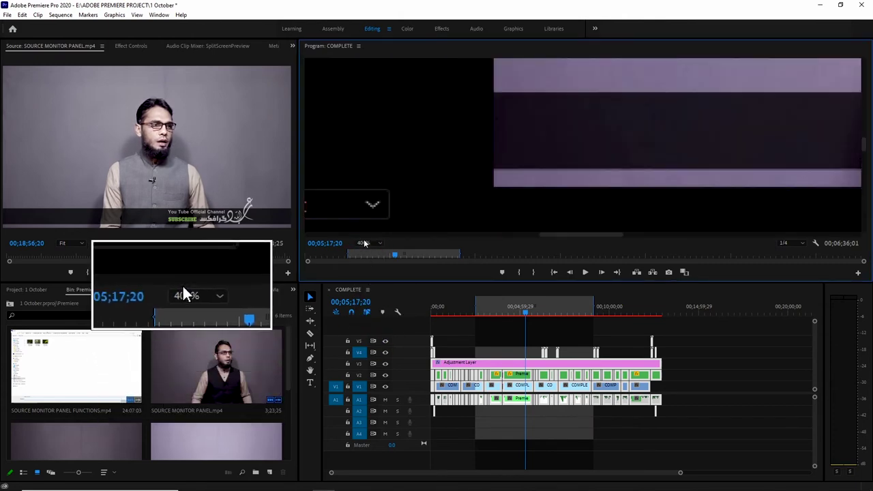
left_click(364, 242)
left_click(369, 252)
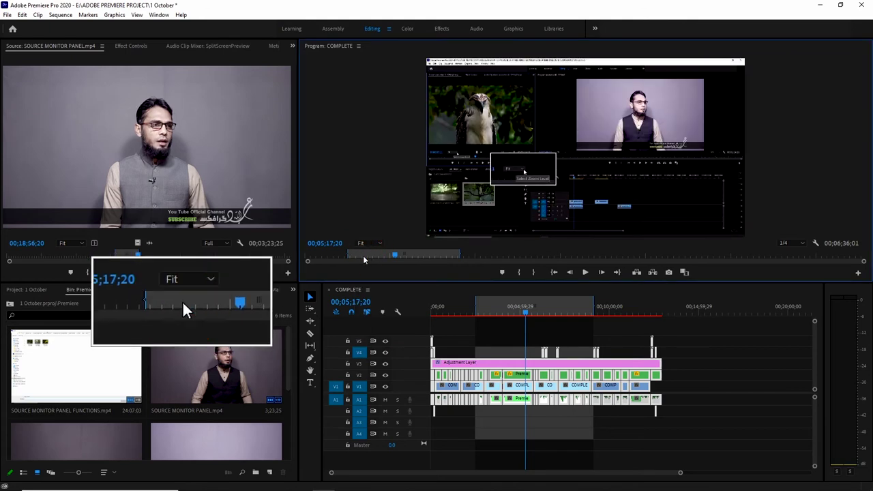
left_click(789, 243)
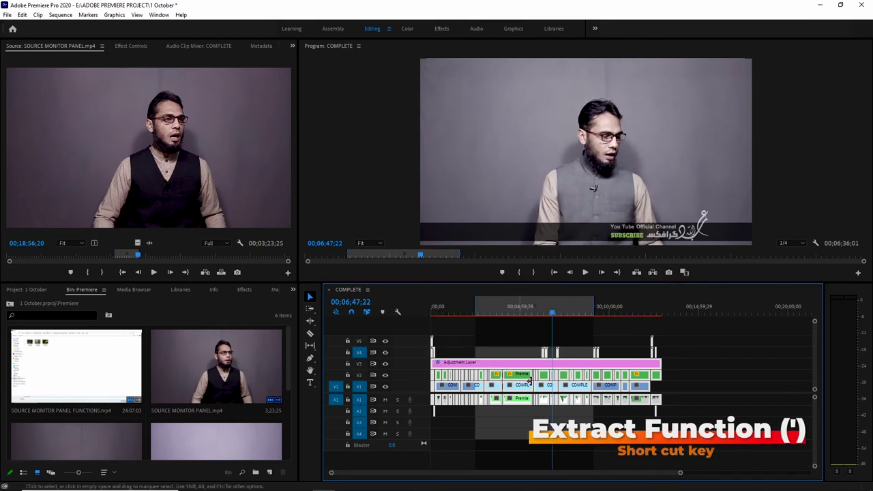
Place only the video of SOURCE MONITOR PANEL.mp4 onto V1 right after the existing clips
left_click(727, 390)
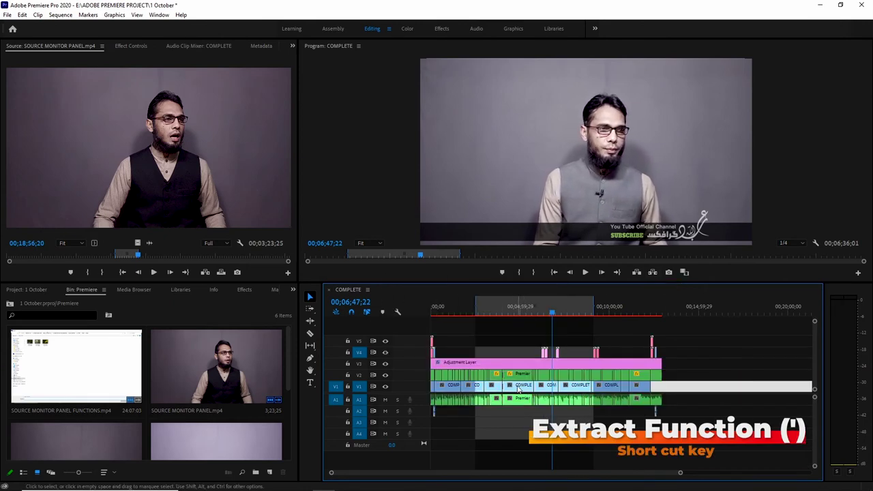
left_click(463, 384)
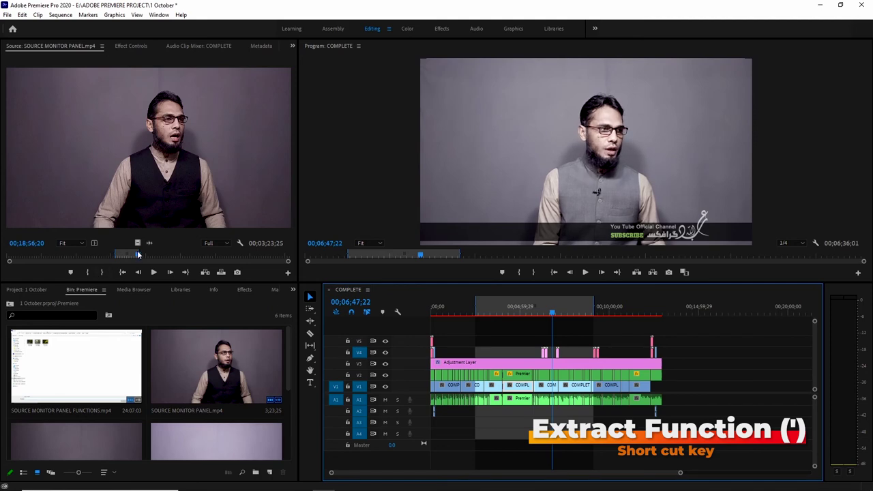
left_click_drag(136, 245, 741, 393)
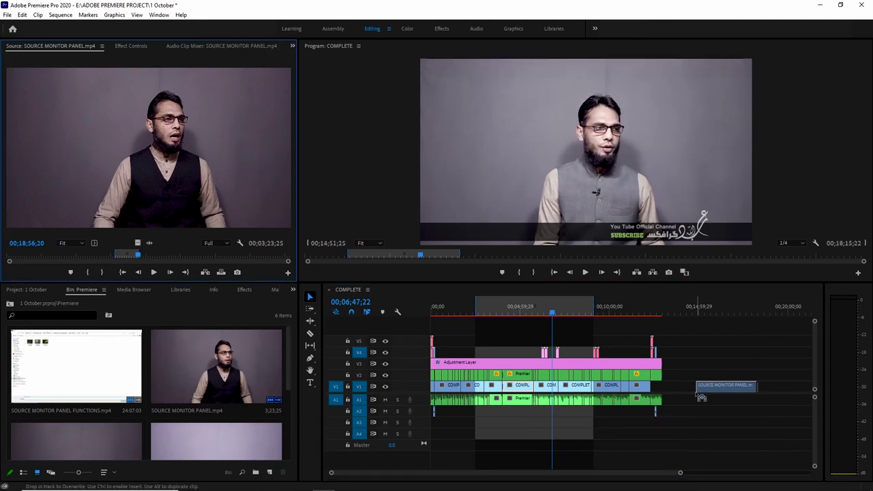
left_click_drag(708, 325, 689, 333)
scroll(655, 367, "down", 2)
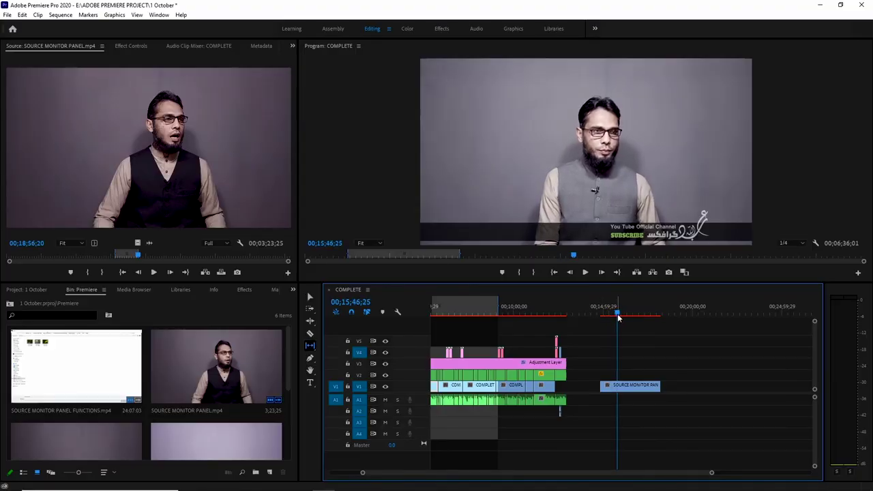
Mark an Out point around 00;16;29 and lift the marked section from the SOURCE clip
left_click_drag(621, 318, 633, 314)
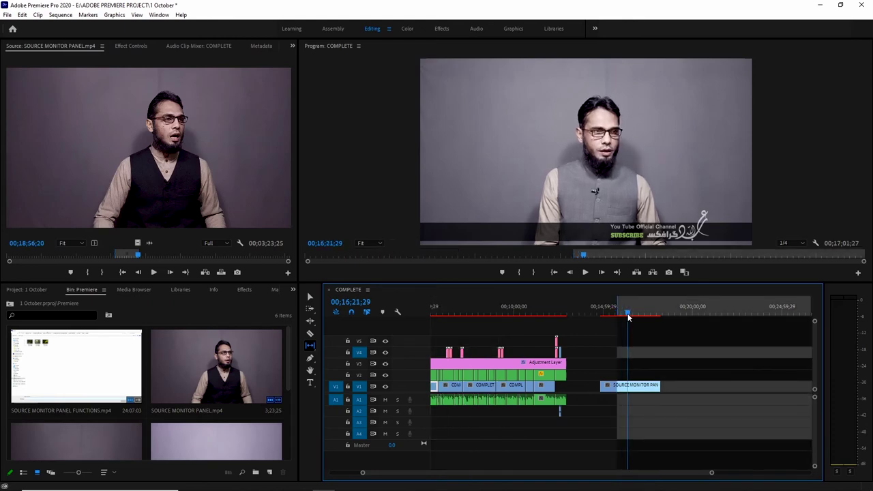
key("o")
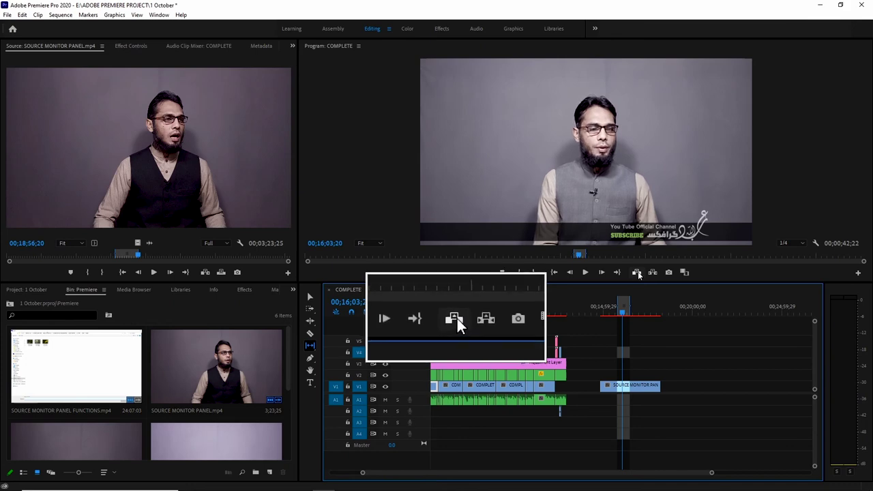
left_click(637, 272)
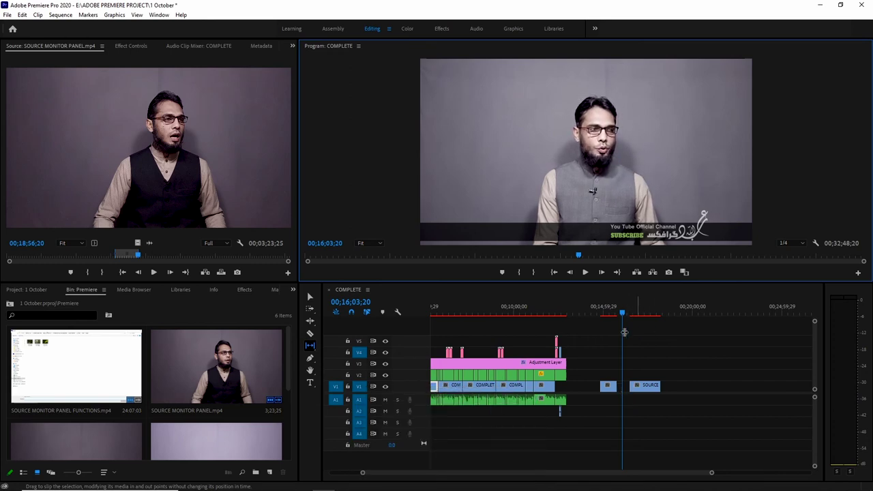
Scrub ahead to about 00;19;52 and return to the Selection tool (V)
left_click_drag(623, 314, 668, 314)
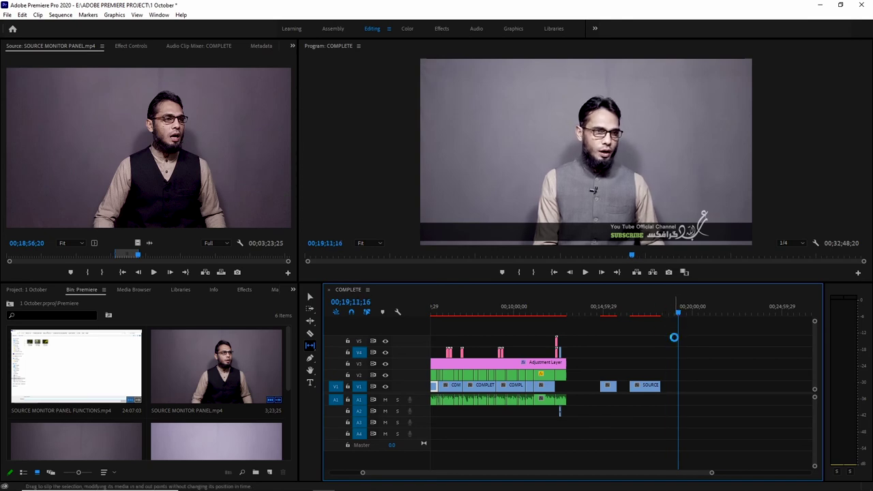
left_click(689, 315)
left_click(684, 315)
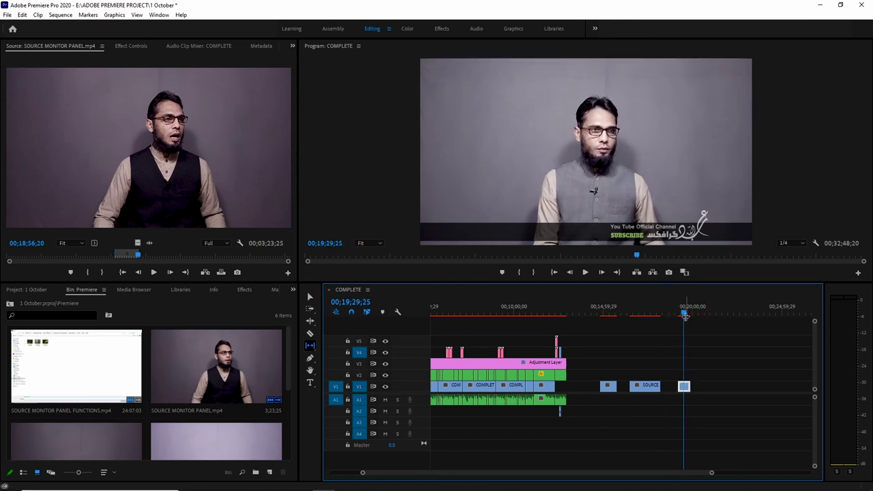
key("v")
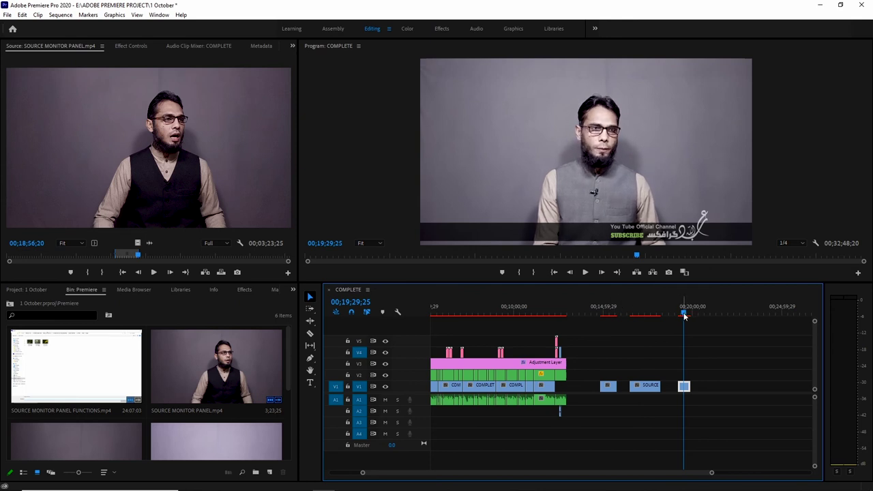
Undo the lift to restore the SOURCE MONITOR PANEL clip, then mark an Out point near 00;16;15;26
key("ctrl+z")
left_click(637, 314)
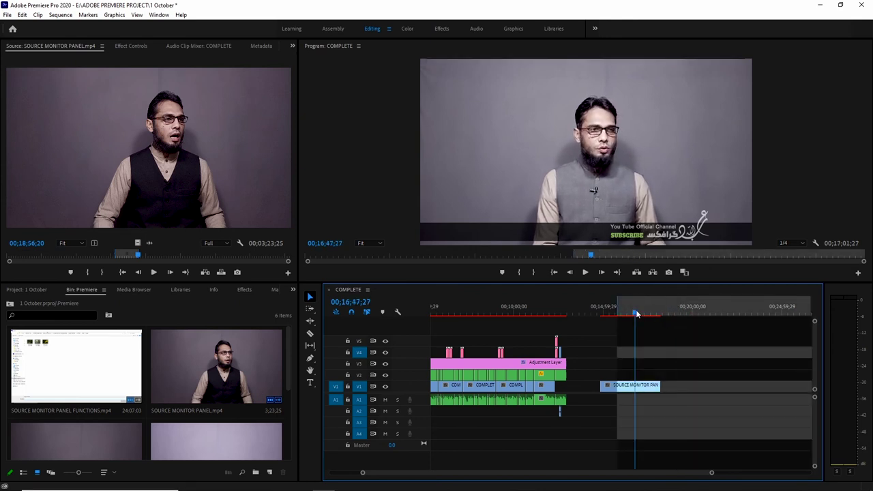
left_click(643, 313)
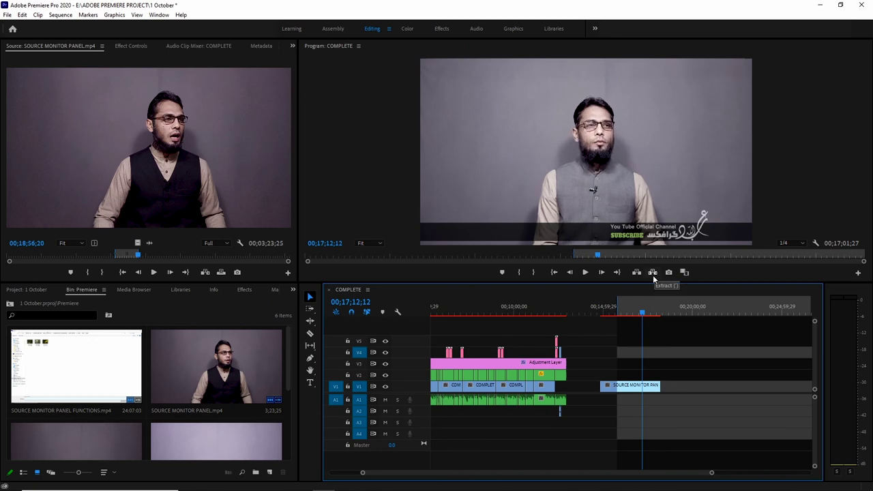
left_click(626, 312)
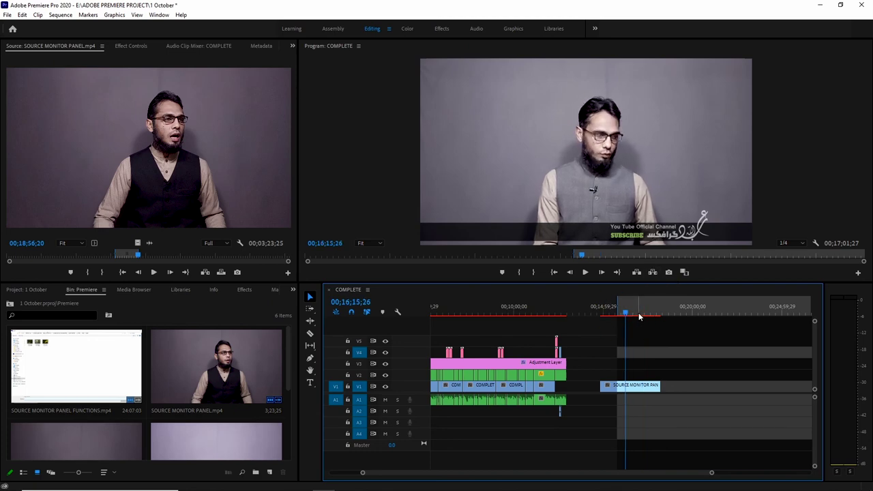
key("o")
Extract the marked range from the clip, then scrub back to about 00;15;28;15 to review
left_click(623, 313)
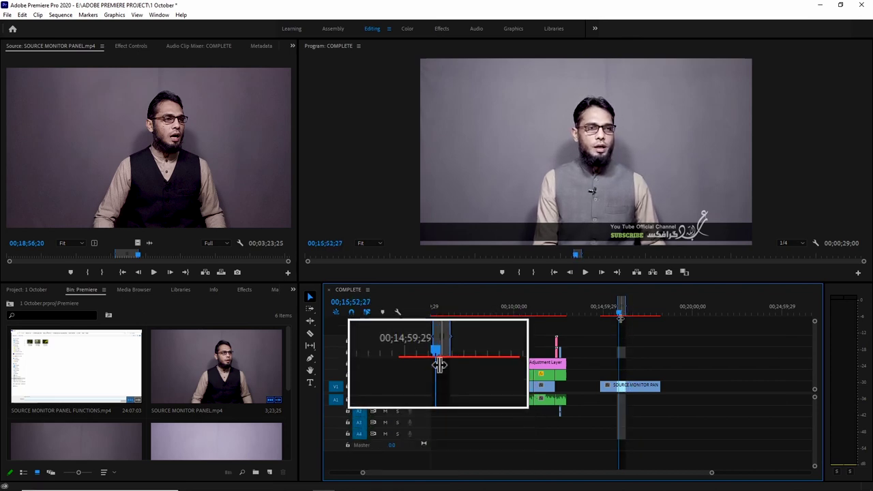
left_click(654, 273)
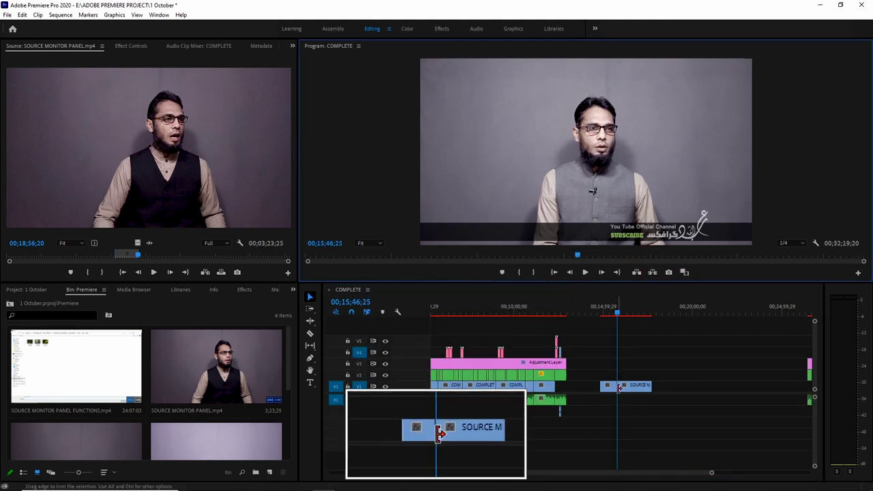
left_click(619, 316)
left_click_drag(618, 316, 612, 316)
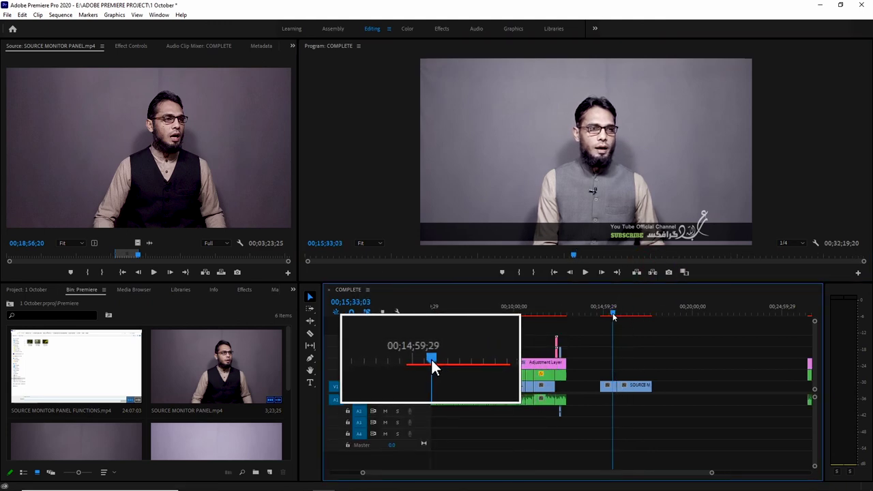